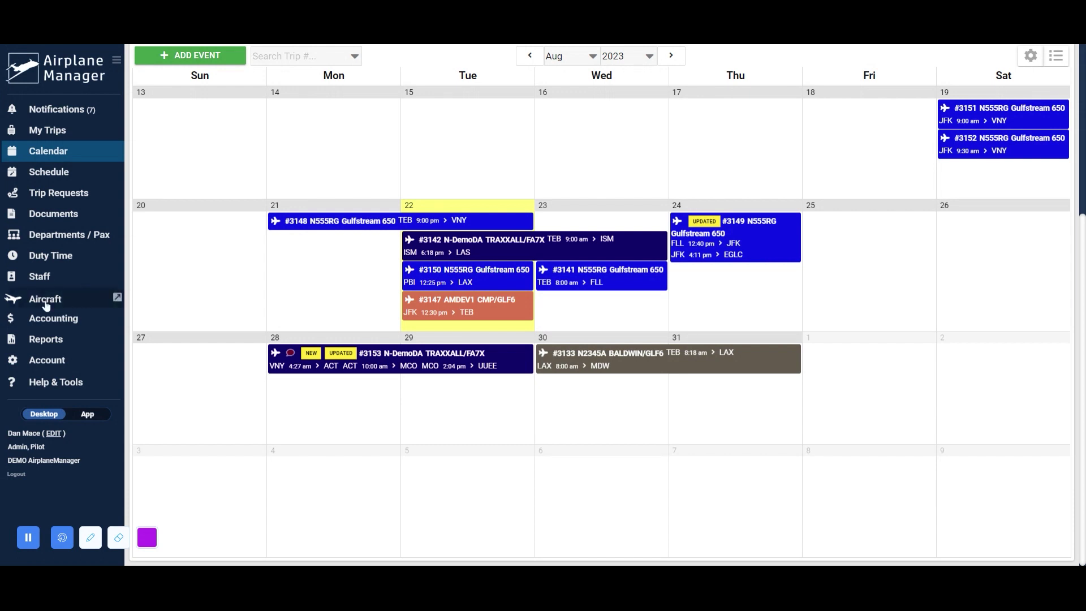
# - Open aircraft AMDEV1 for editing and expand its Flight Log Settings
pyautogui.click(46, 305)
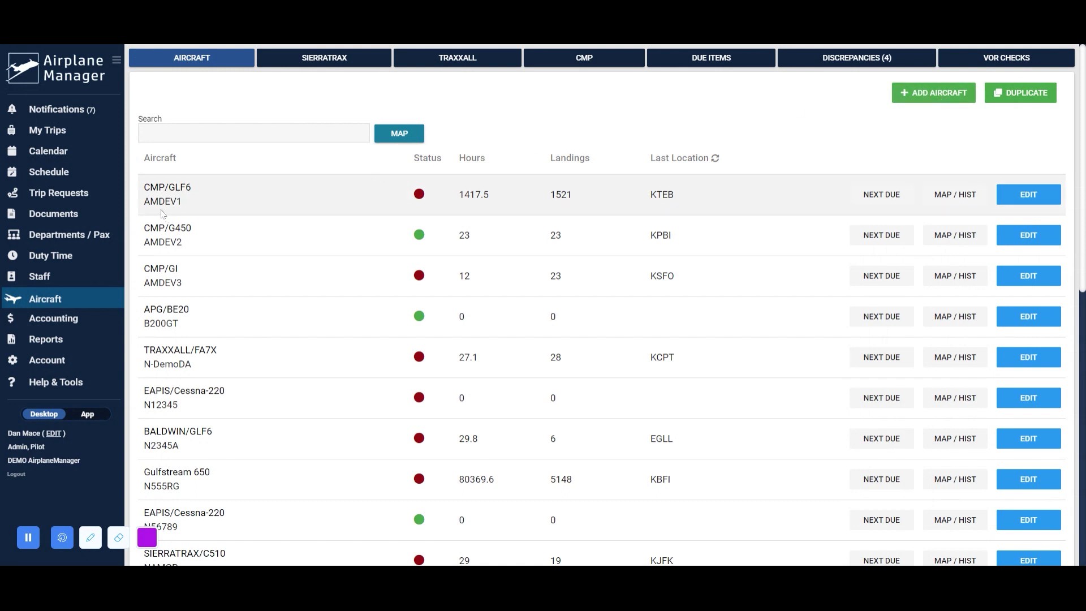
pyautogui.click(1023, 197)
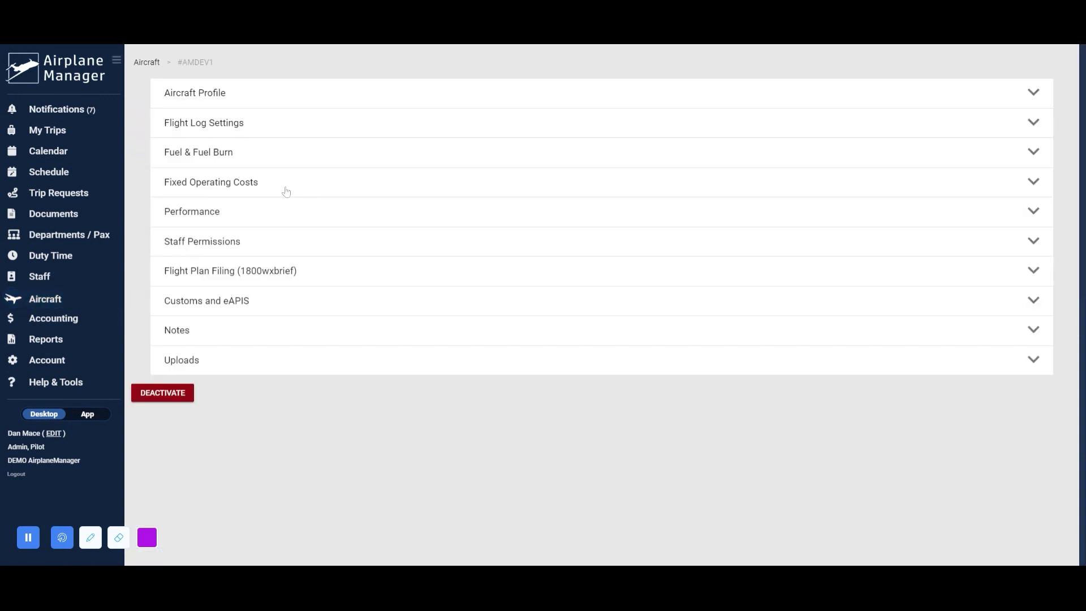
pyautogui.click(186, 125)
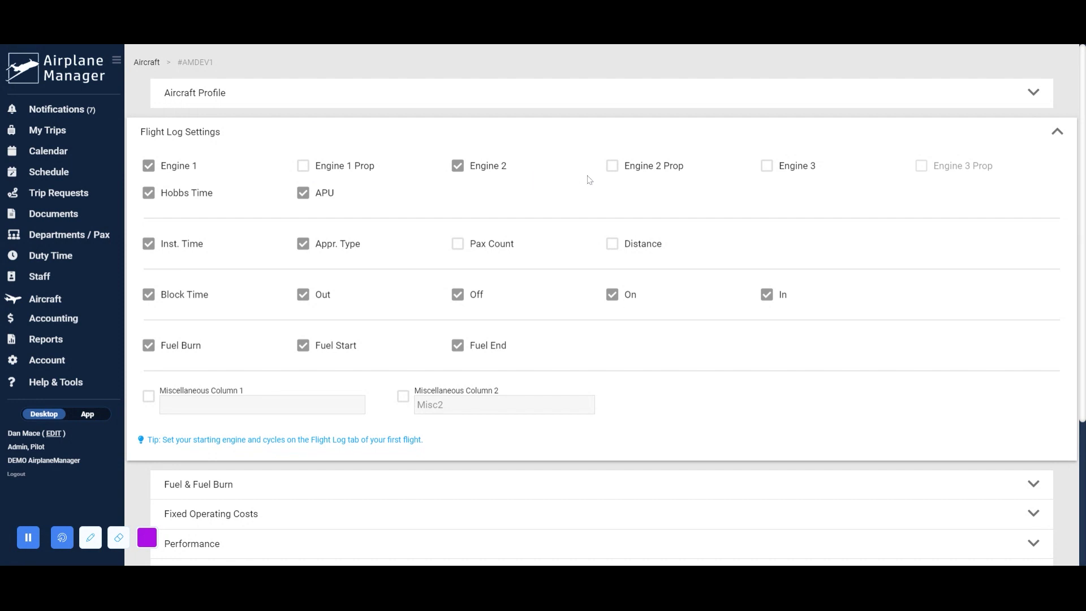
pyautogui.click(767, 166)
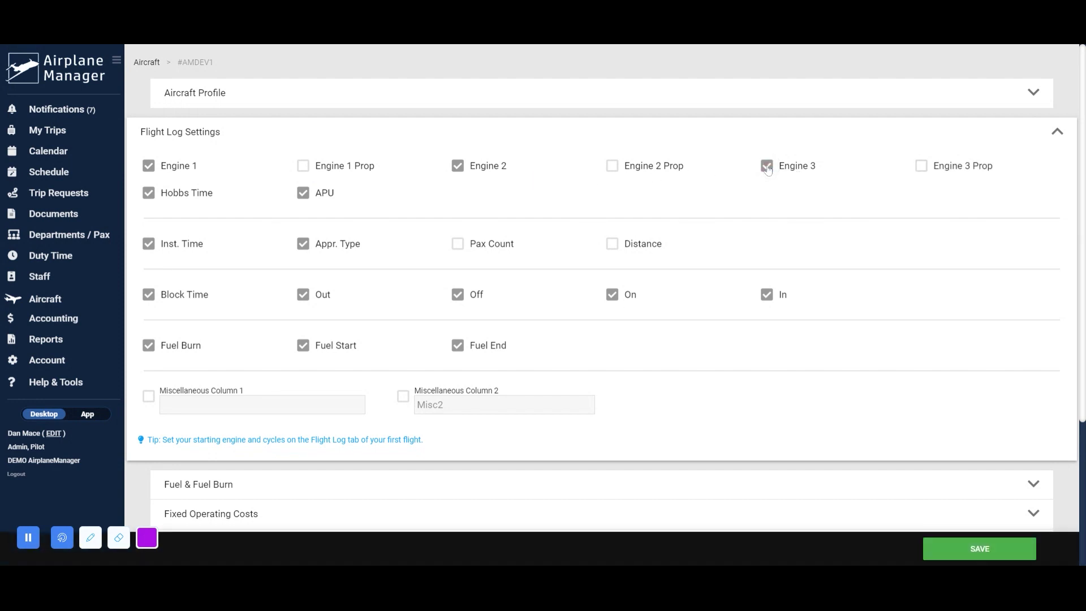
pyautogui.click(767, 167)
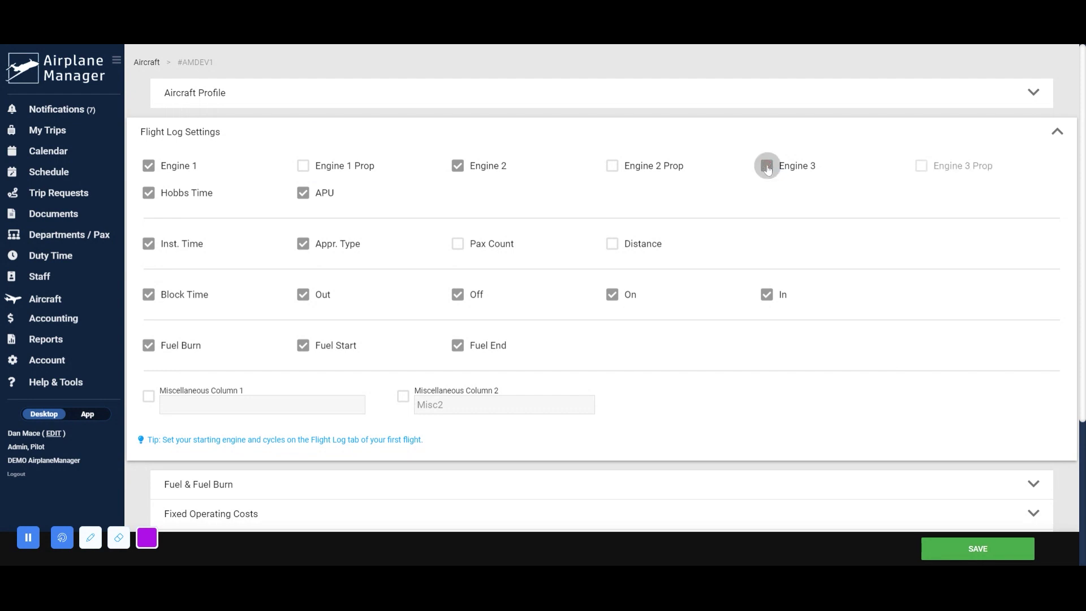
pyautogui.click(612, 170)
pyautogui.click(305, 169)
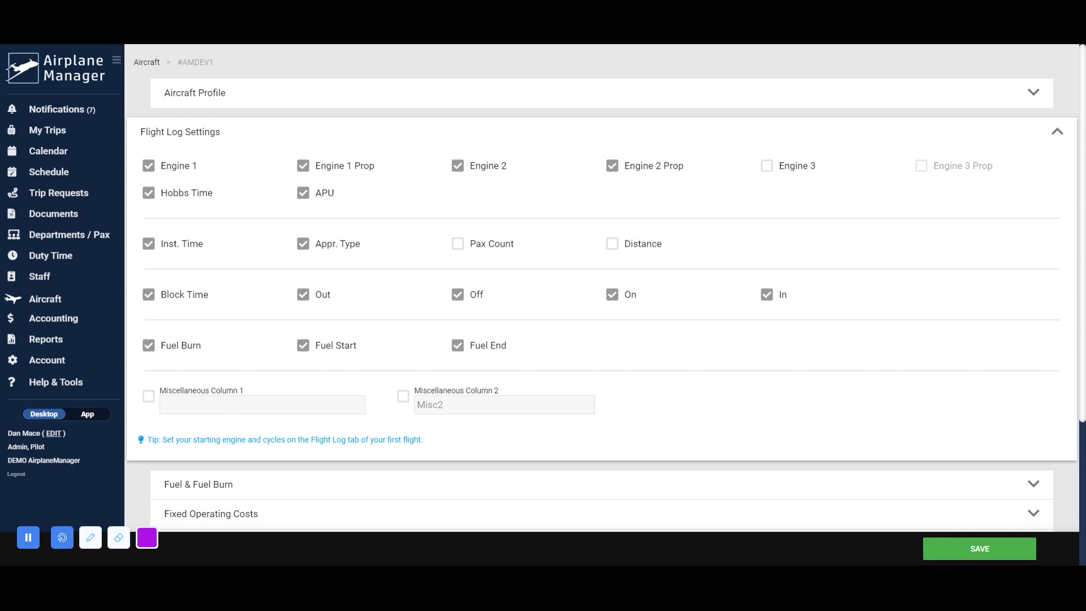
pyautogui.click(303, 166)
pyautogui.click(609, 168)
# - Enable Miscellaneous Column 1 in the flight log settings, name it "Ext. Heaters" and save the aircraft
pyautogui.click(146, 398)
pyautogui.click(194, 403)
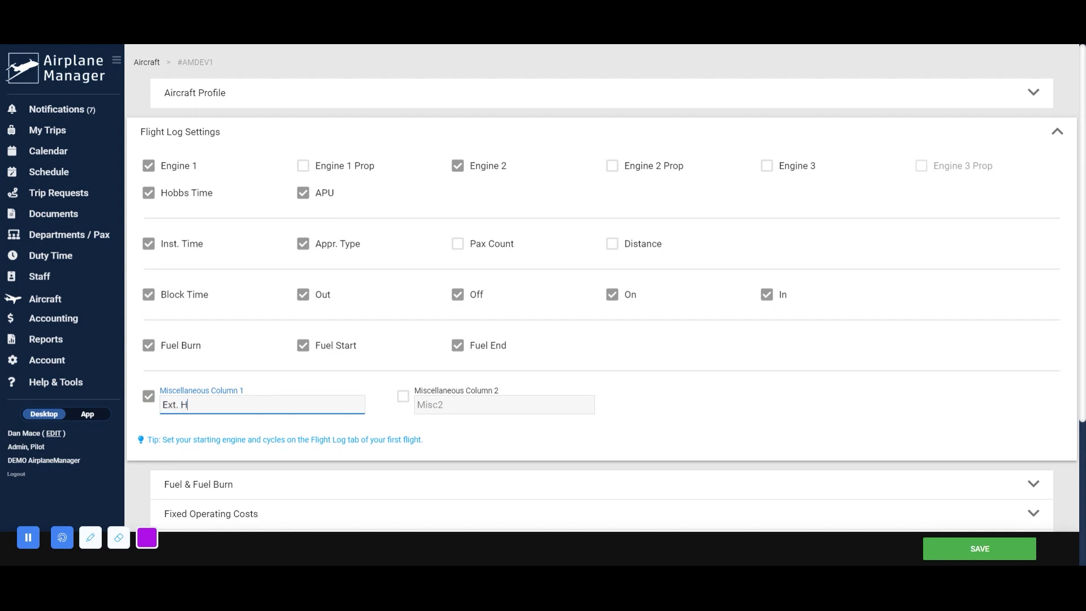
pyautogui.write('Ext. Heaters')
pyautogui.click(610, 395)
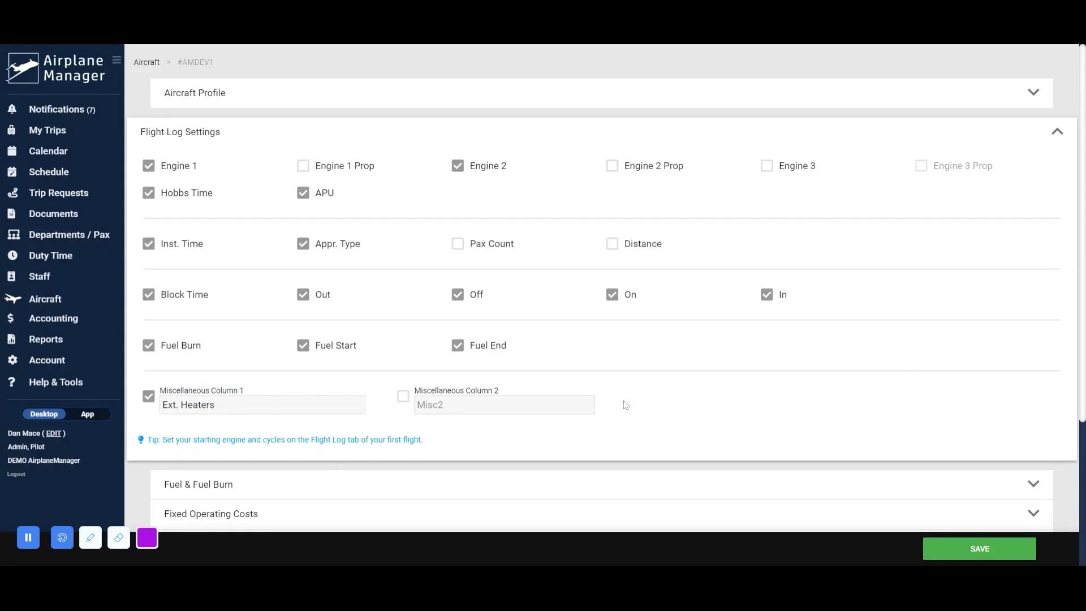
pyautogui.click(943, 556)
# - Open trip #3147 from the calendar and show its flight log, checking the Ext. Heaters column
pyautogui.click(73, 154)
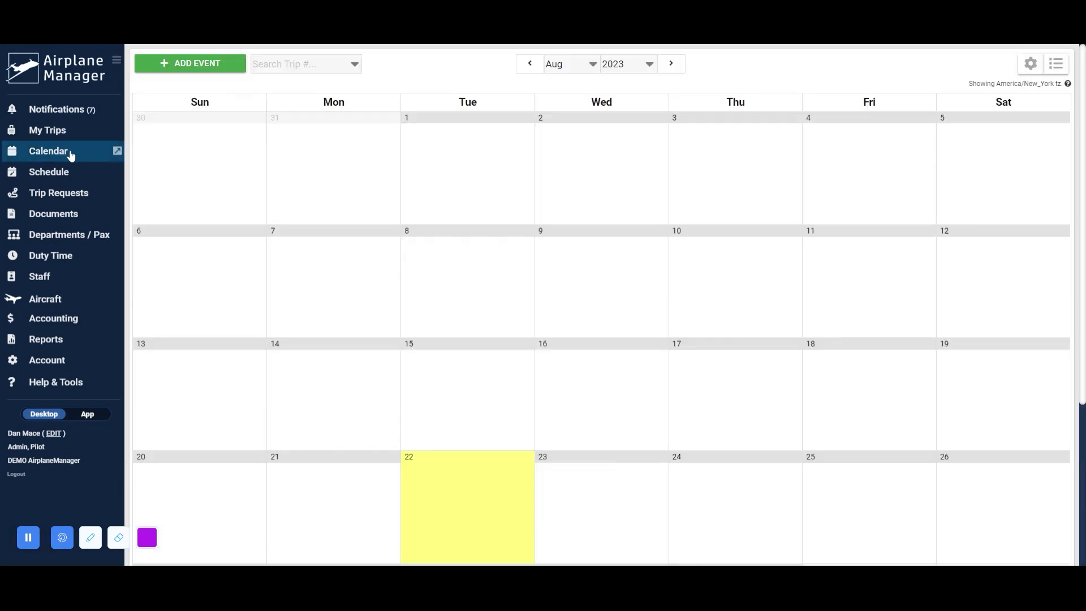
pyautogui.click(451, 304)
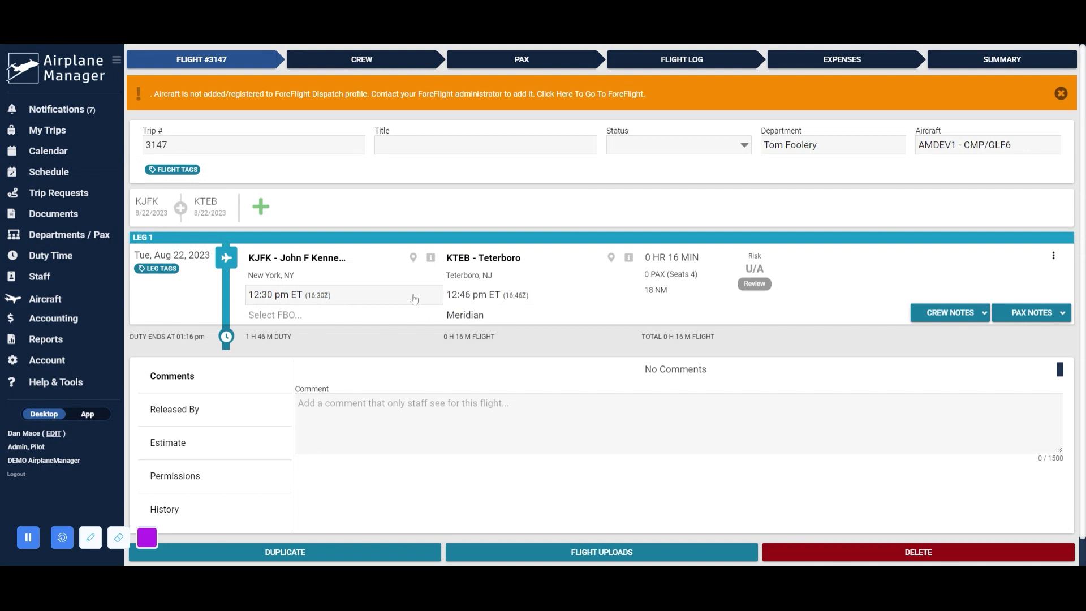
pyautogui.click(613, 63)
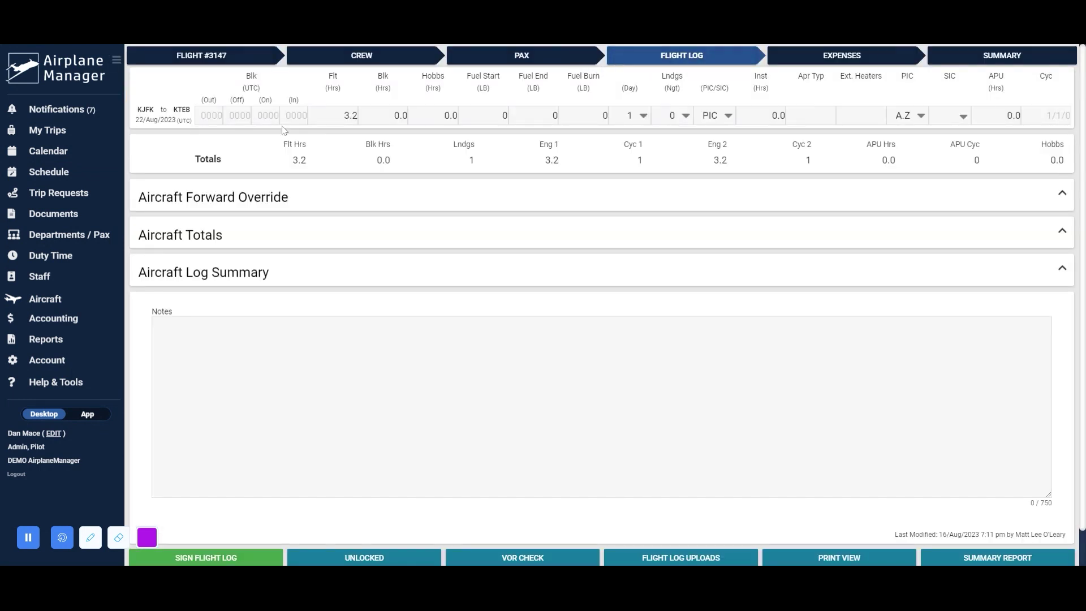
pyautogui.moveTo(841, 76); pyautogui.dragTo(882, 76)
pyautogui.click(848, 75)
# - Expand Aircraft Forward Override in the flight log and set the airframe hours (Afrm) to 1440
pyautogui.click(323, 200)
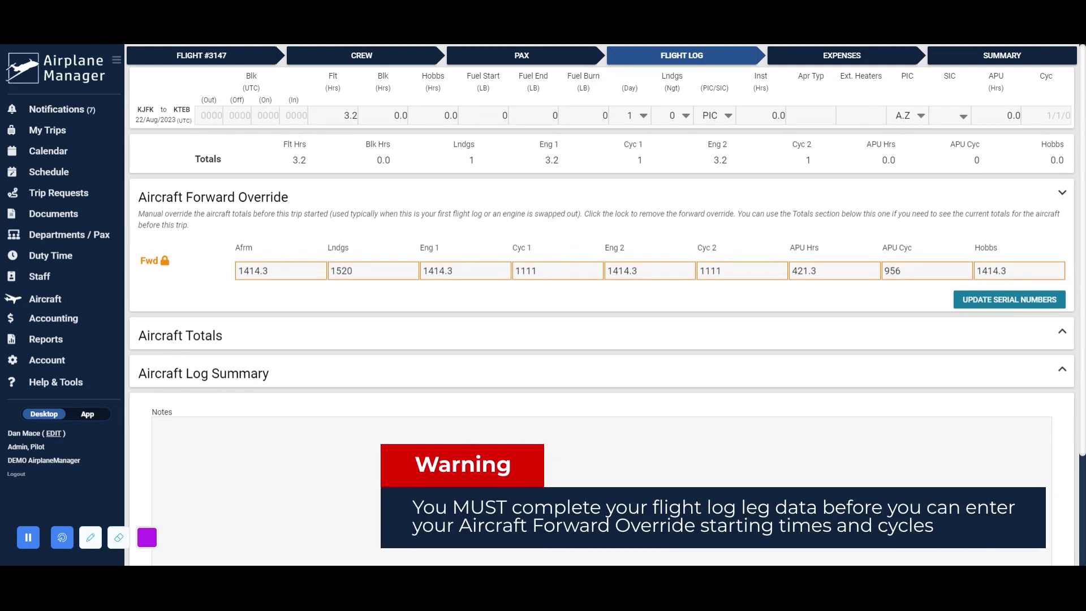
pyautogui.doubleClick(281, 271)
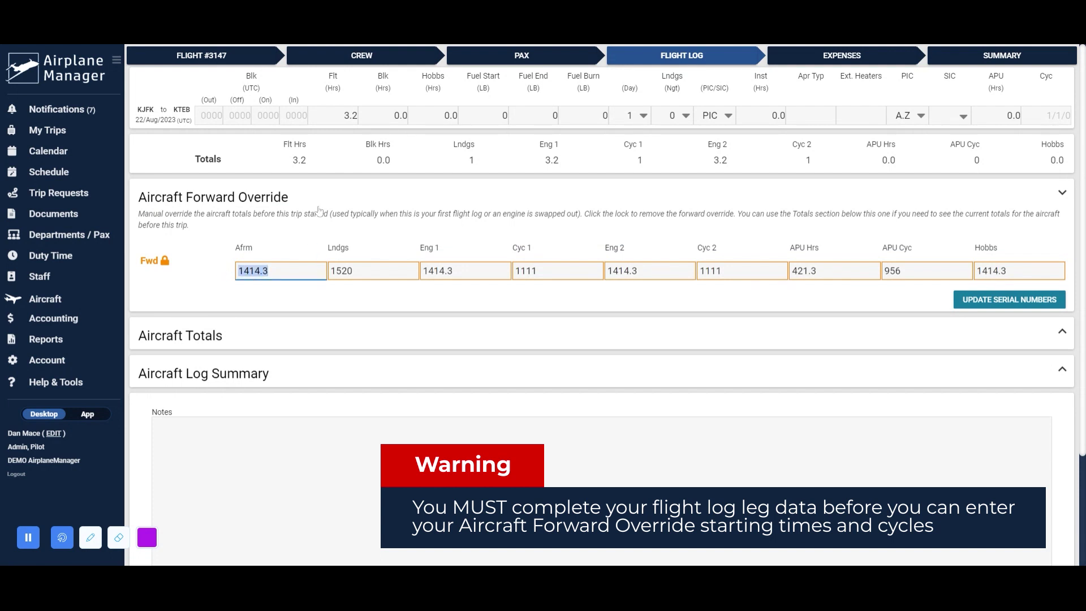
pyautogui.write('14440')
pyautogui.hotkey('ctrl', 'a')
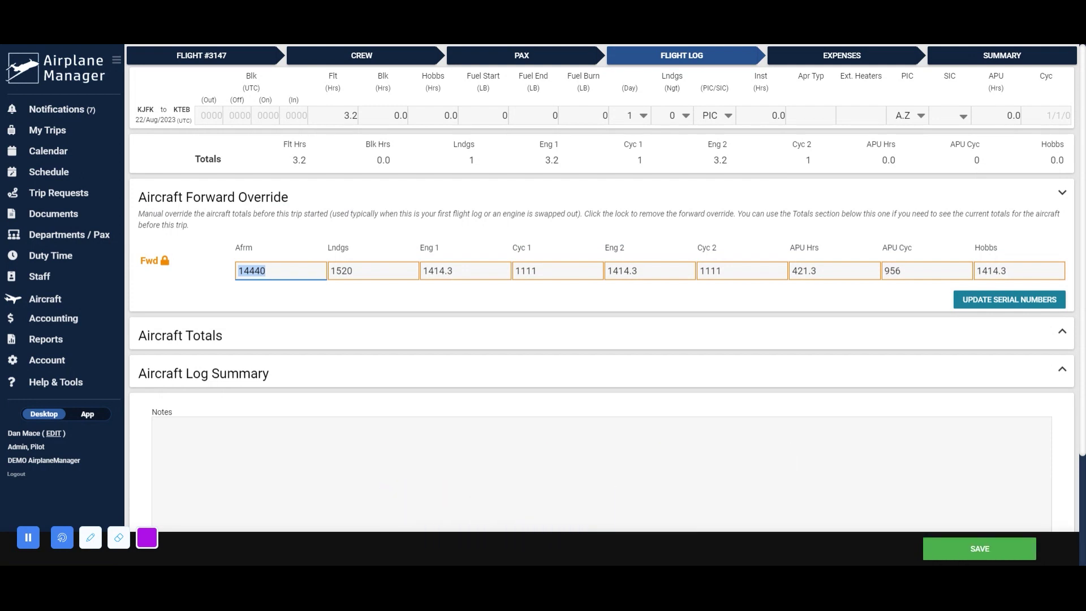
pyautogui.click(431, 272)
pyautogui.click(256, 271)
pyautogui.press('BackSpace')
# - Set the forward override hours for Eng 1, Eng 2 and Hobbs to 1440
pyautogui.click(434, 271)
pyautogui.doubleClick(433, 271)
pyautogui.write('1440')
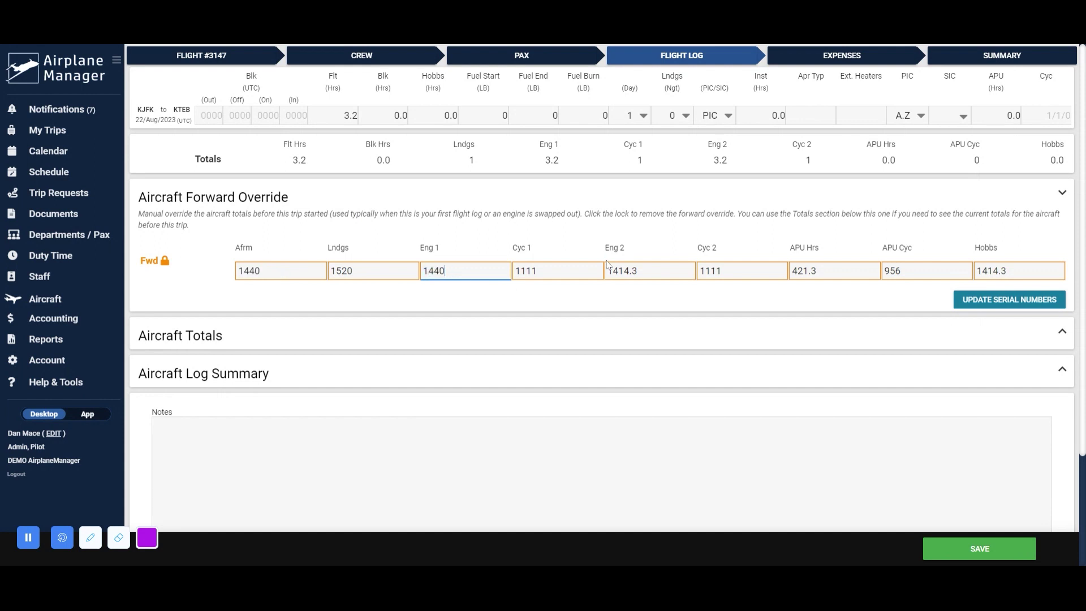
pyautogui.doubleClick(622, 271)
pyautogui.write('1440')
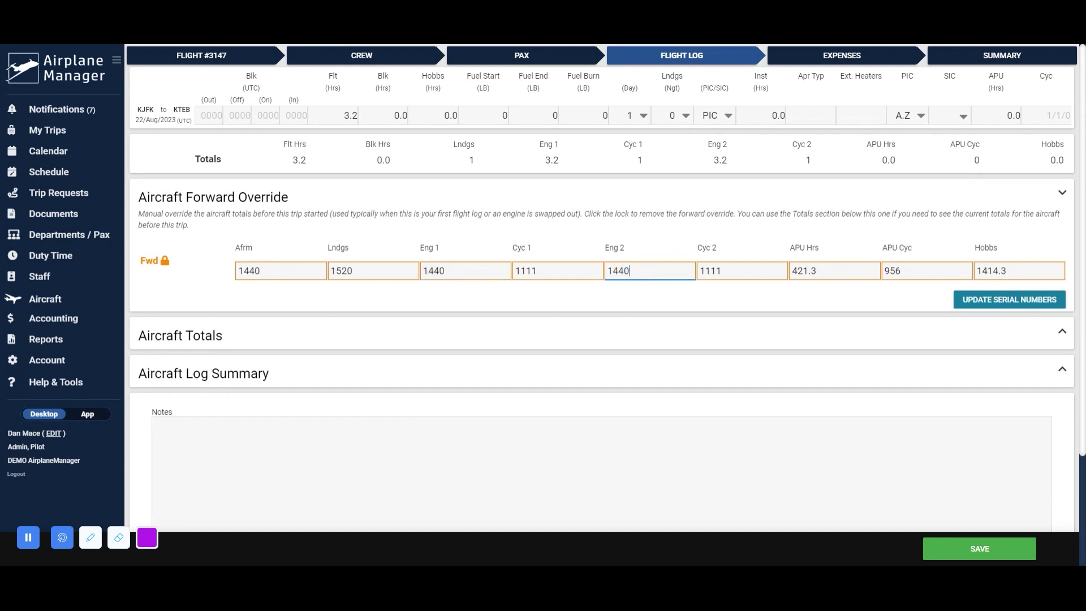
pyautogui.doubleClick(995, 271)
pyautogui.write('1440')
# - Review the engine serial number settings without changing them, and save the forward override values
pyautogui.click(1008, 301)
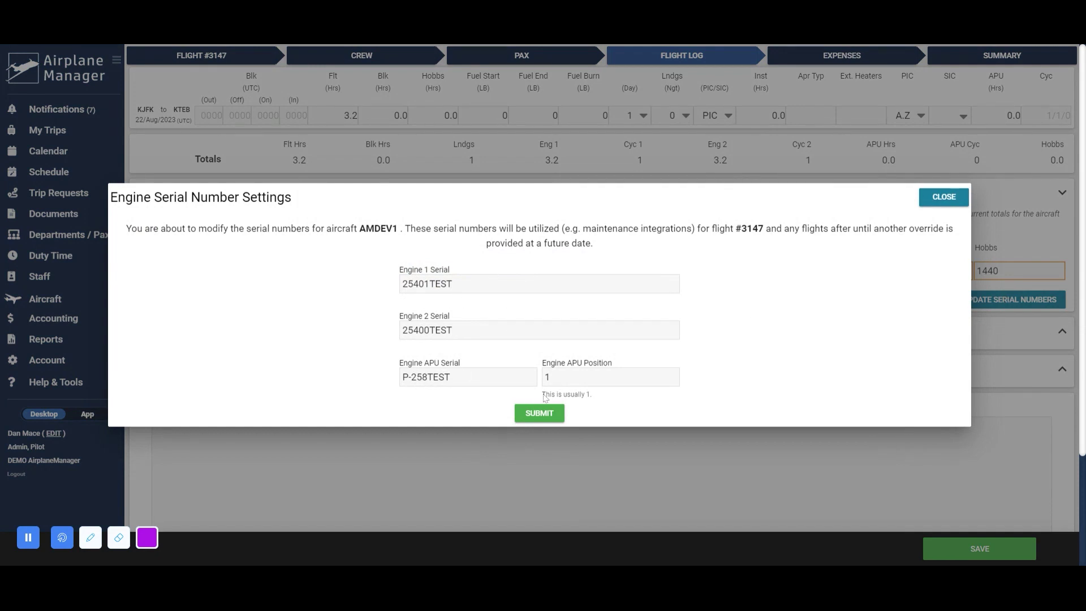
pyautogui.click(944, 197)
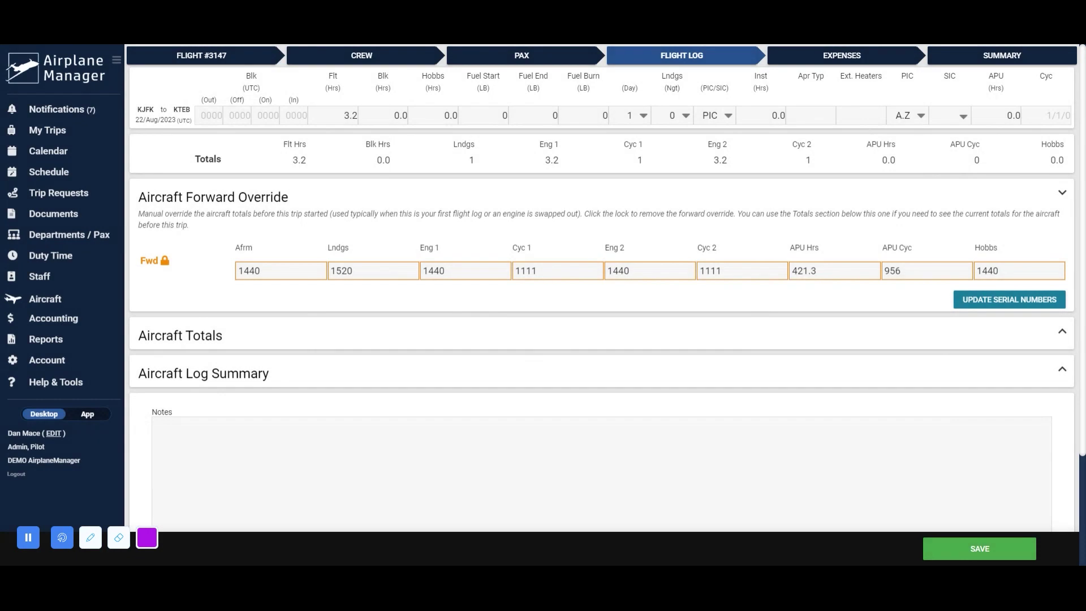
pyautogui.click(975, 549)
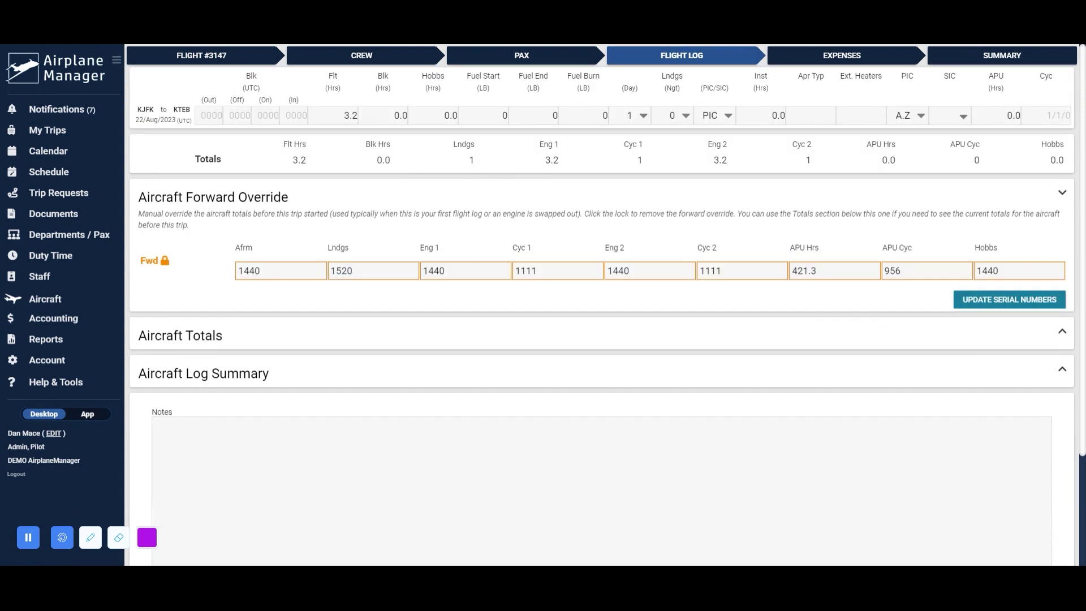
# - Set the KJFK to KTEB leg's flight hours to 4 and save the flight log
pyautogui.click(344, 116)
pyautogui.write('4')
pyautogui.click(589, 214)
pyautogui.click(988, 545)
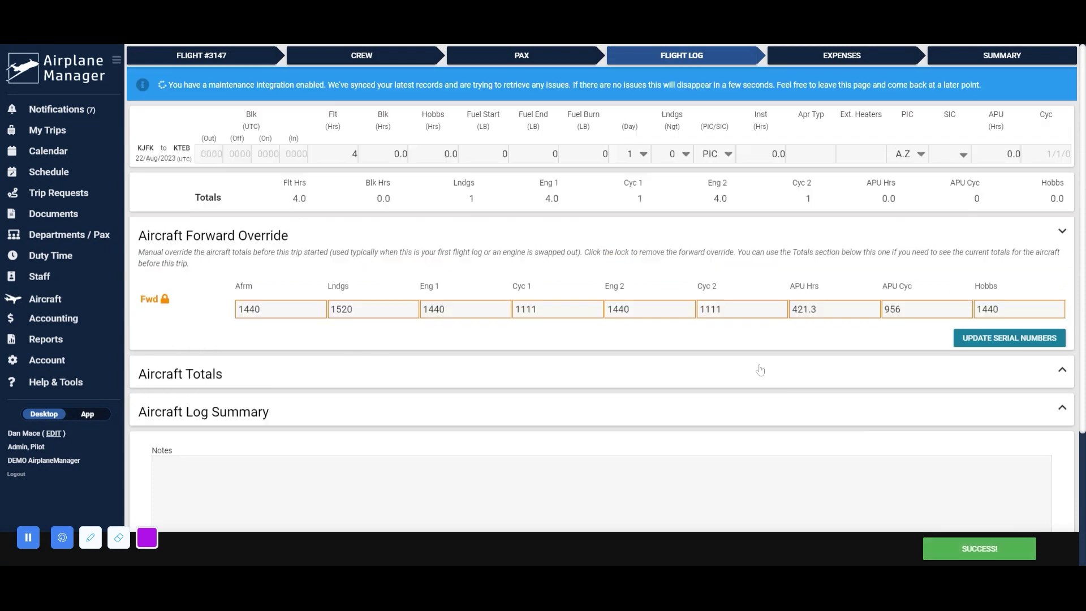
# - Expand Aircraft Totals and Aircraft Log Summary to examine the aircraft's times before and after the flight
pyautogui.click(648, 371)
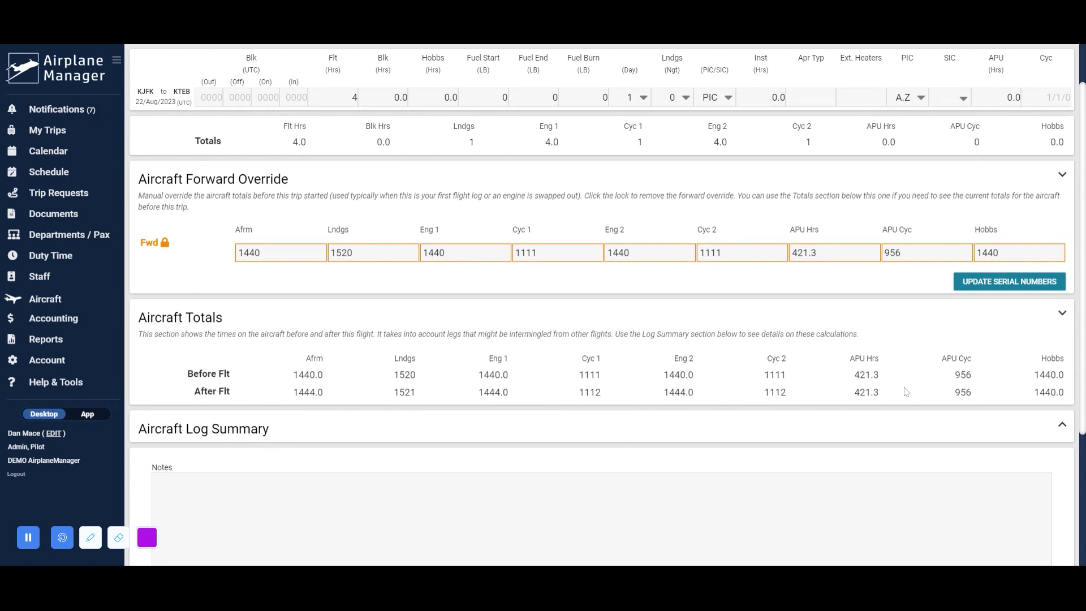
pyautogui.scroll(-1, 792, 389)
pyautogui.click(589, 389)
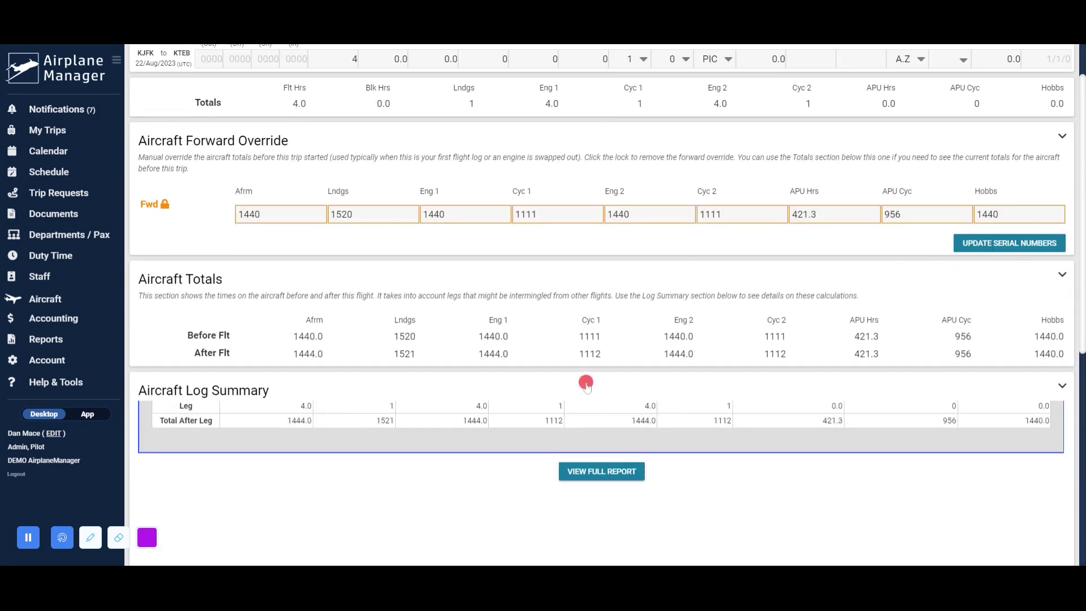
pyautogui.scroll(-1, 587, 388)
pyautogui.scroll(-1, 587, 388)
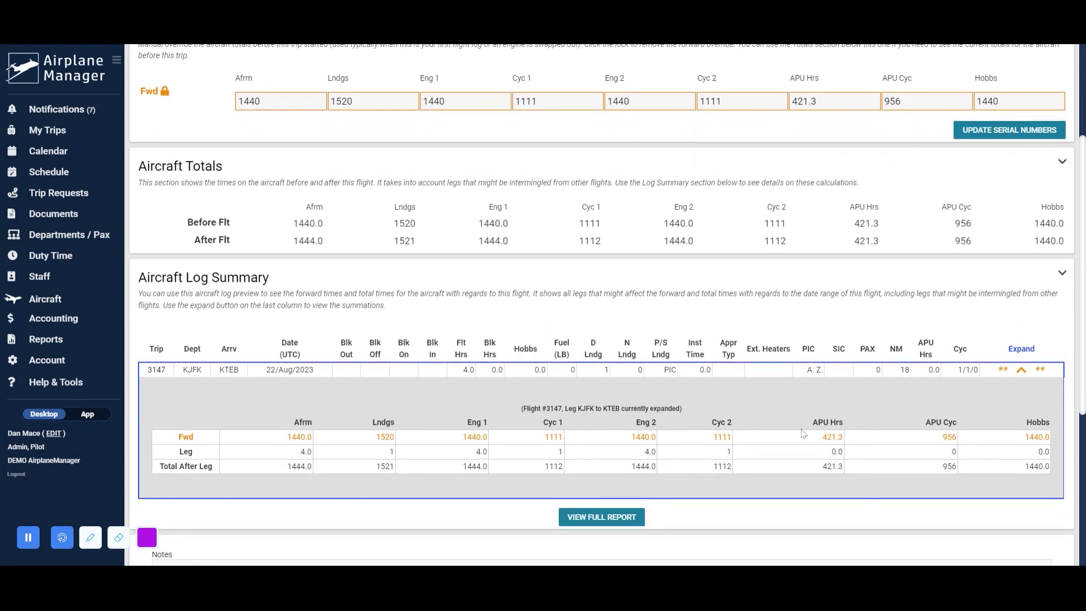
pyautogui.scroll(-1, 981, 403)
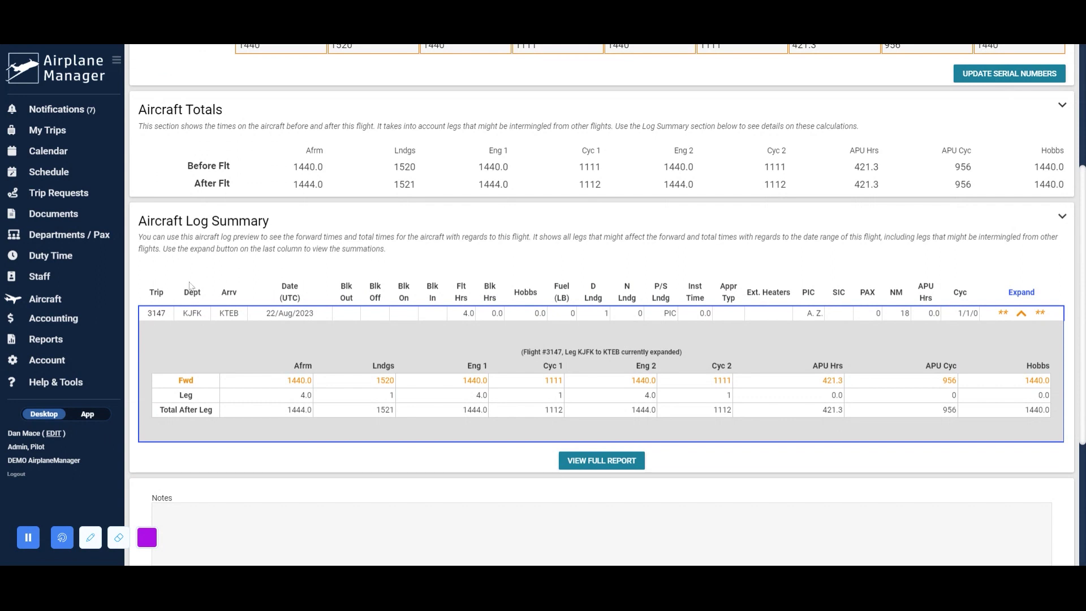
# - Open the Flight Log by Leg aircraft report and show it for AMDEV1
pyautogui.click(46, 339)
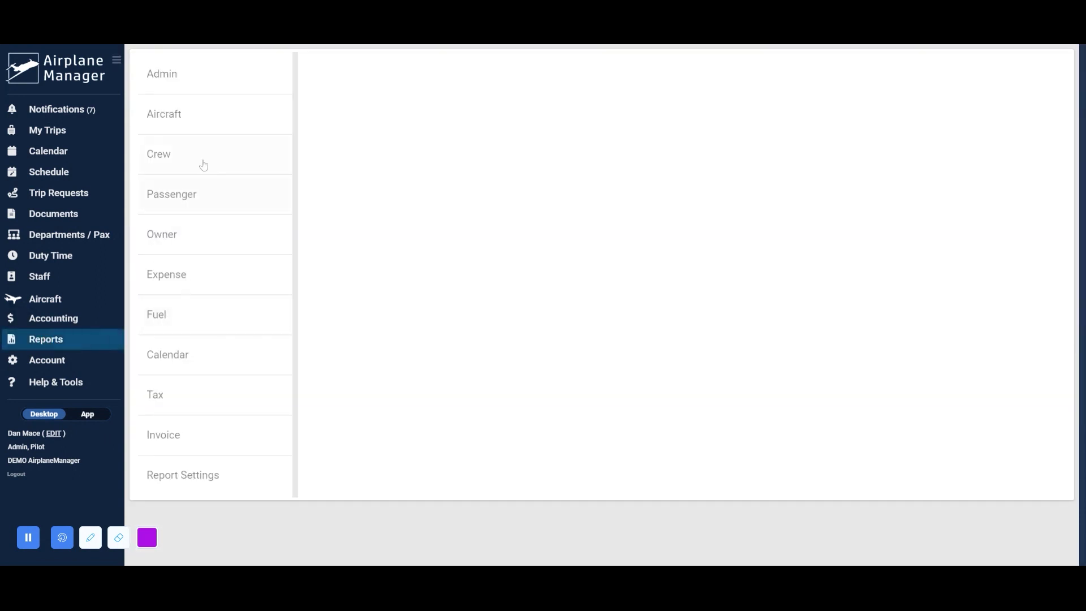
pyautogui.click(190, 125)
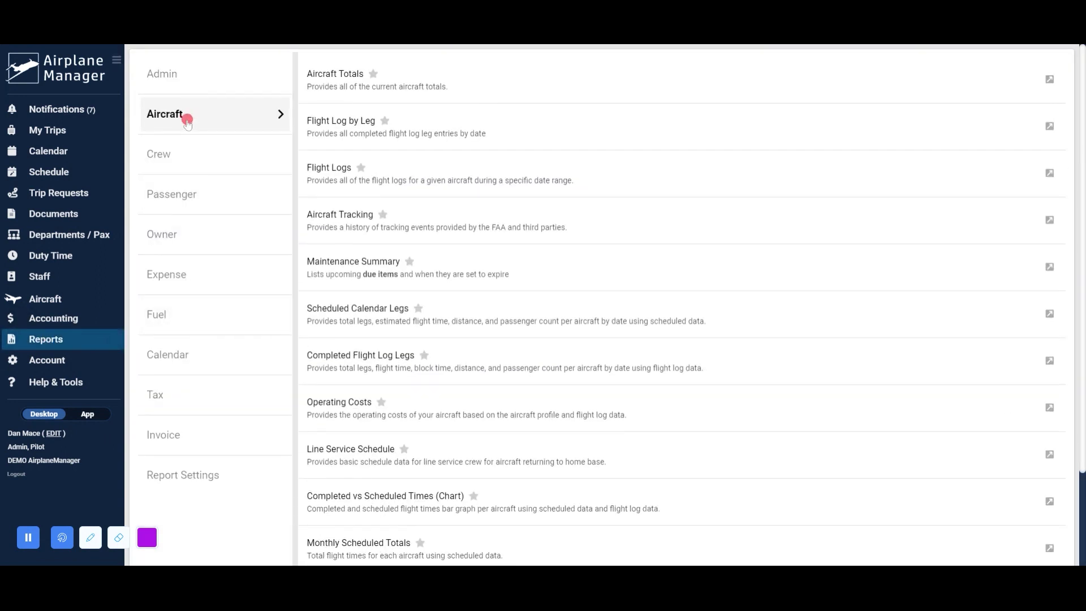
pyautogui.click(361, 132)
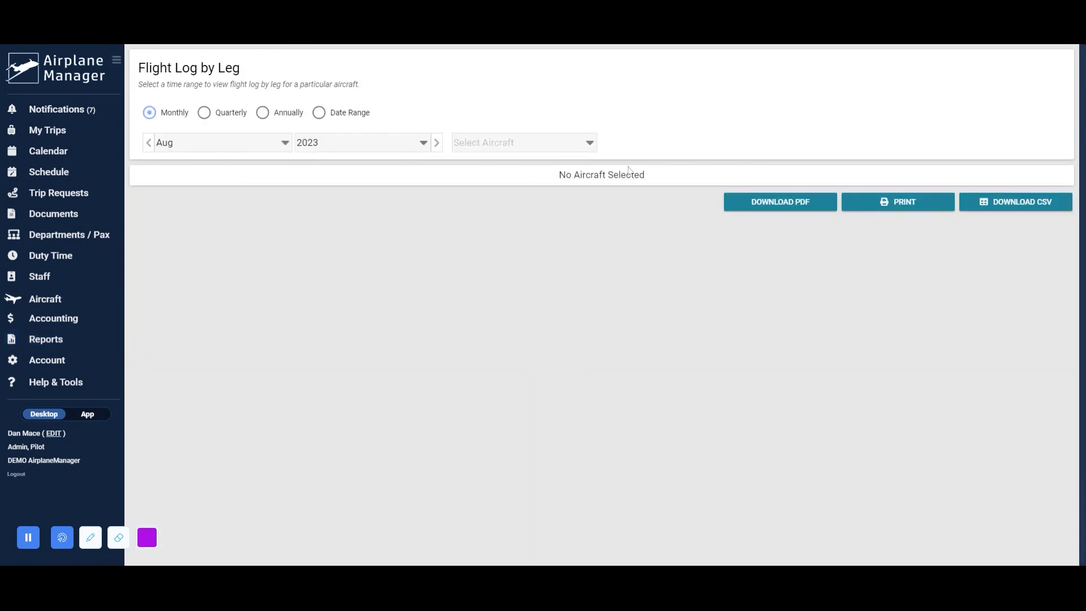
pyautogui.click(489, 141)
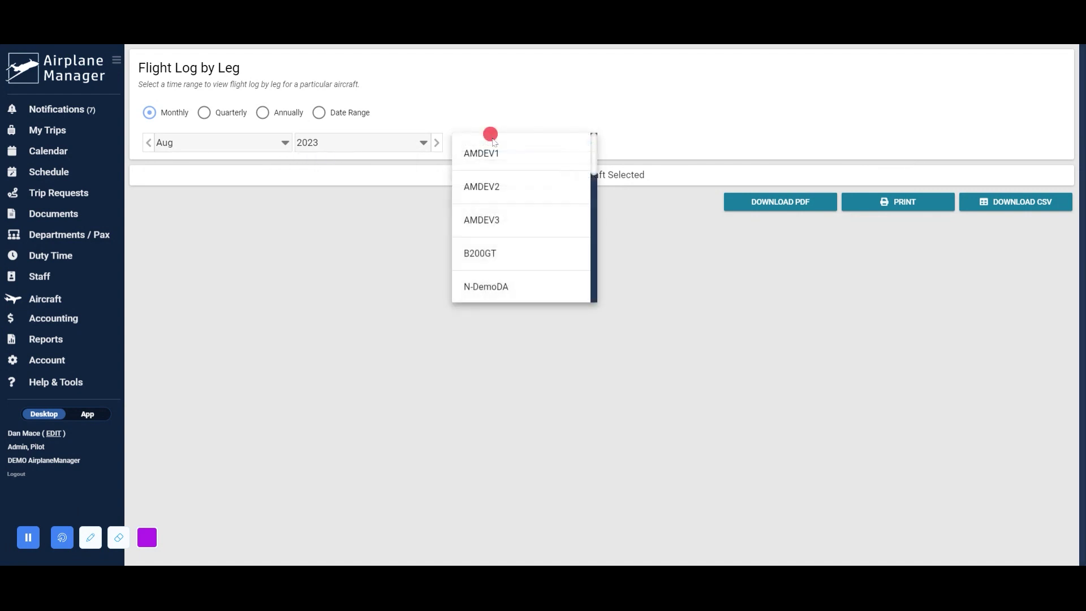
pyautogui.click(500, 161)
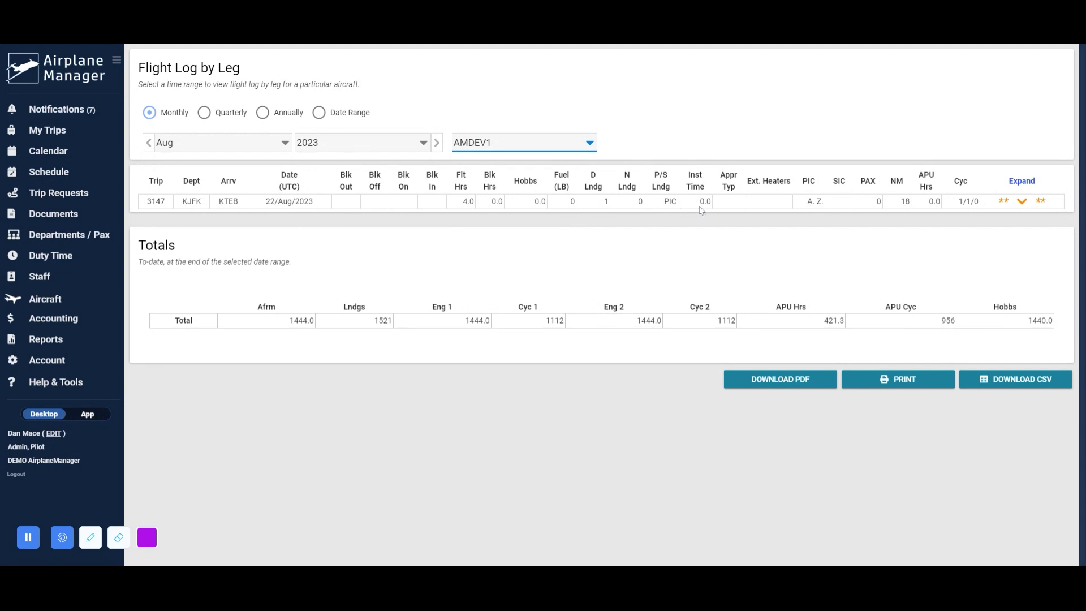
# - Expand the trip 3147 leg's details in the report and switch the time range to Annually
pyautogui.click(1022, 200)
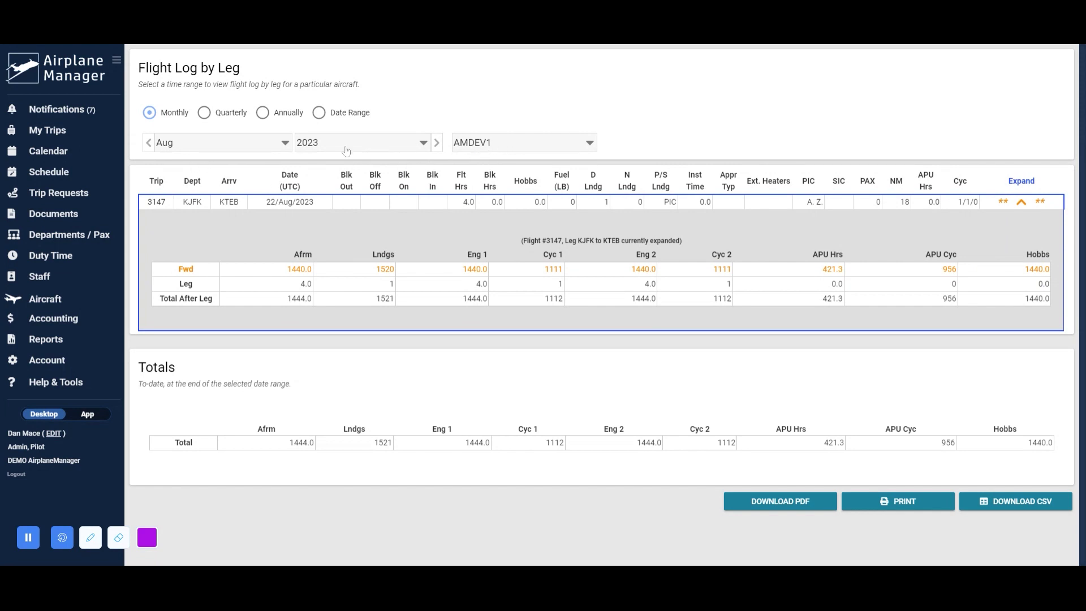
pyautogui.click(263, 113)
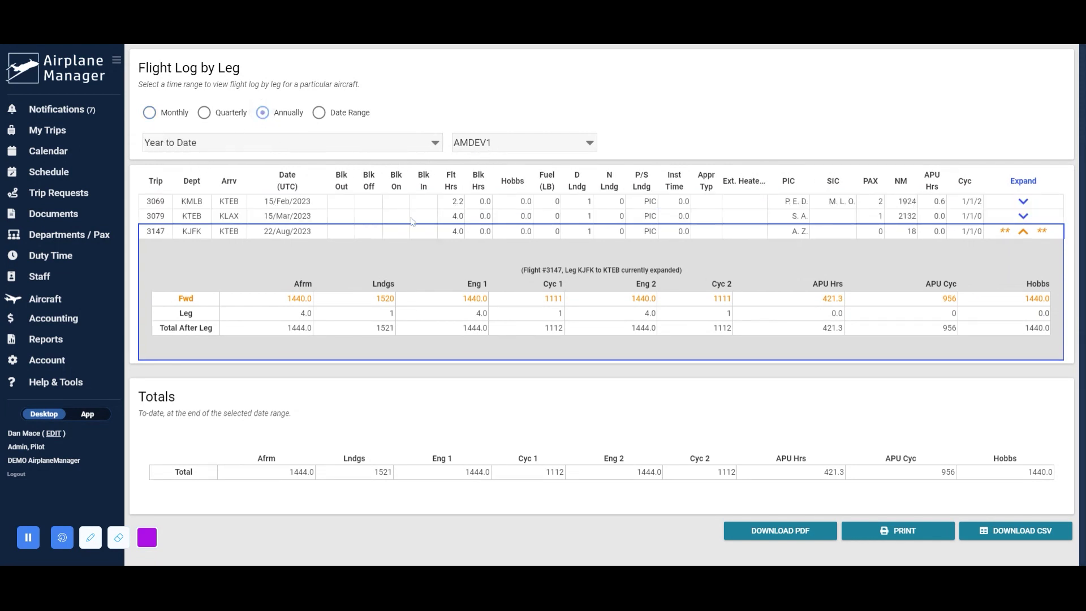